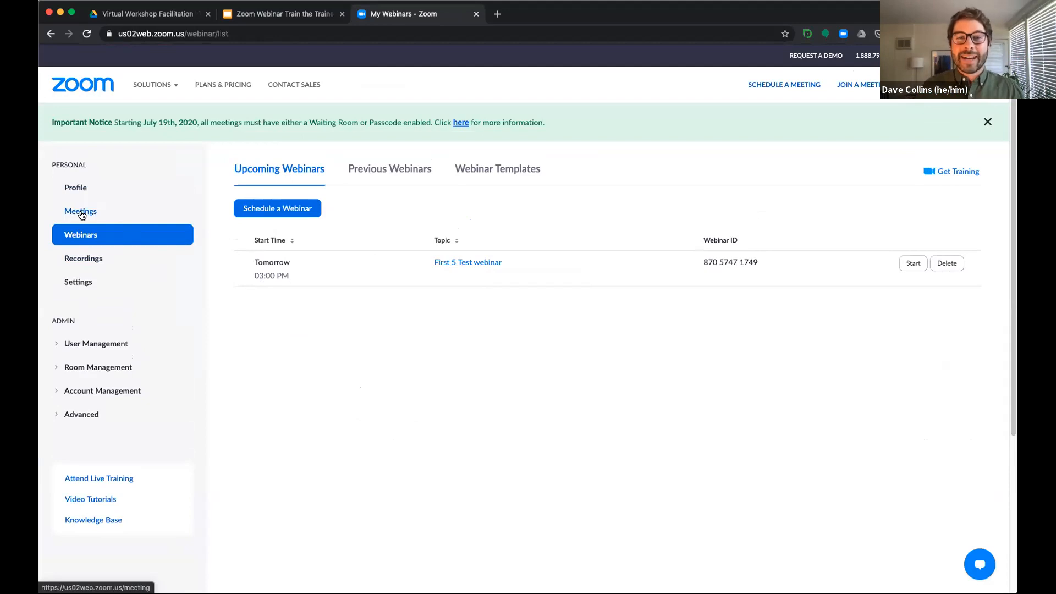
# - Open the upcoming webinar "First 5 Test webinar" and go to its attendee invitation details
pyautogui.click(81, 240)
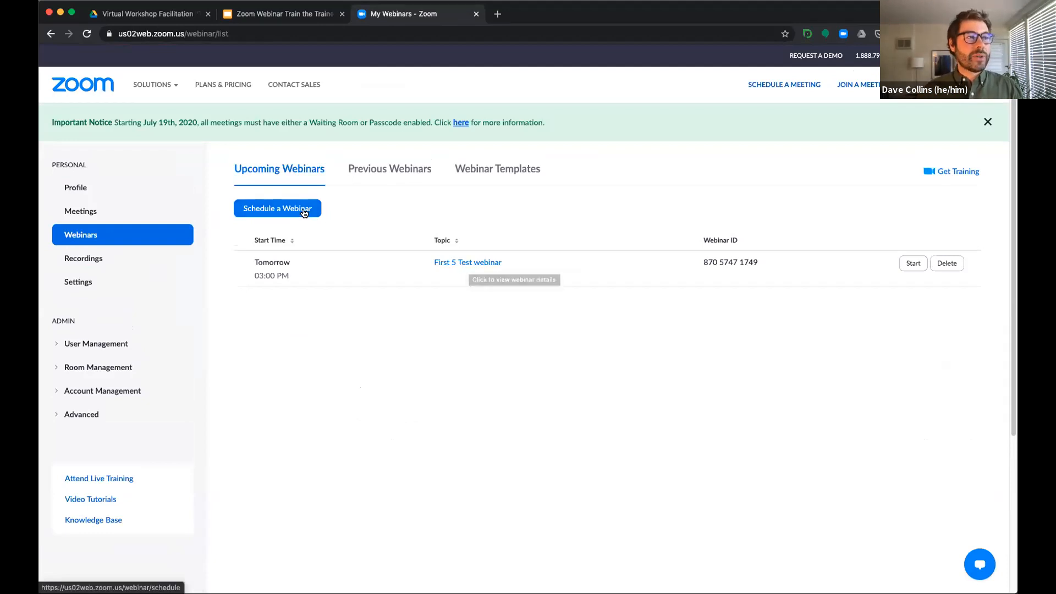
pyautogui.click(481, 264)
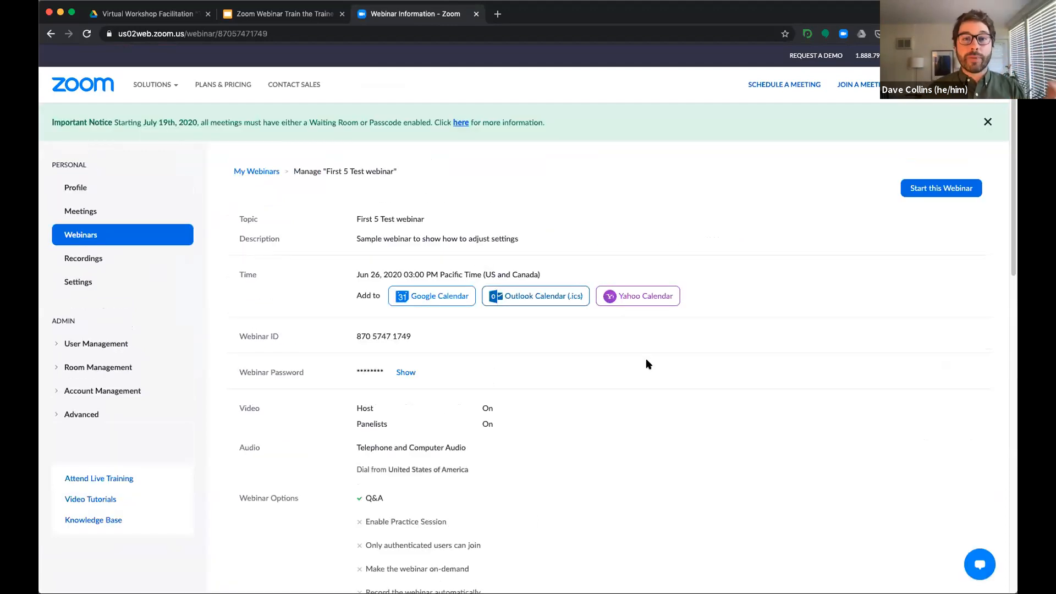
pyautogui.scroll(-6, 656, 360)
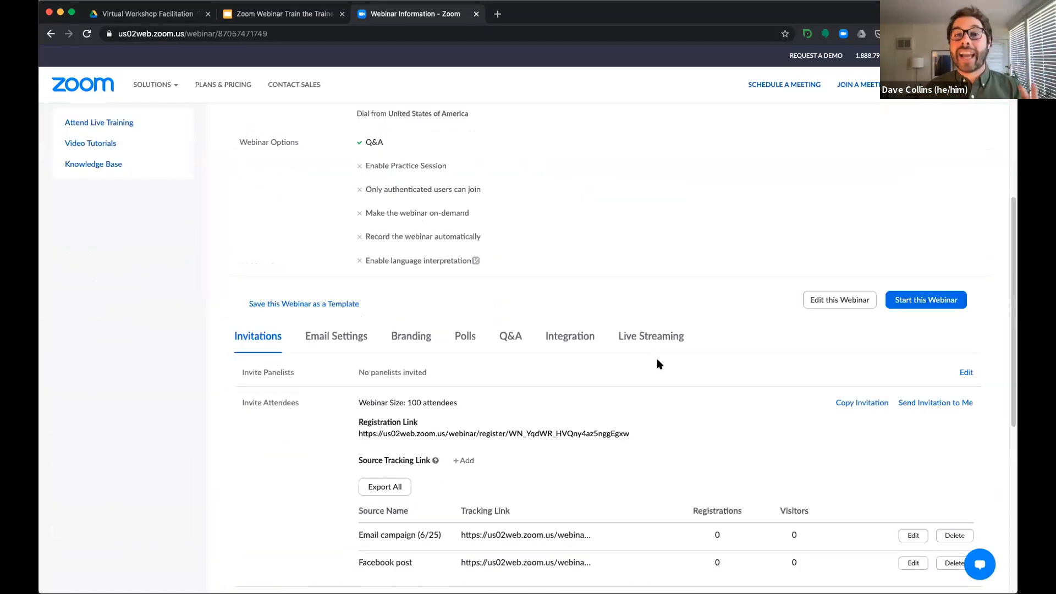
pyautogui.scroll(-2, 659, 363)
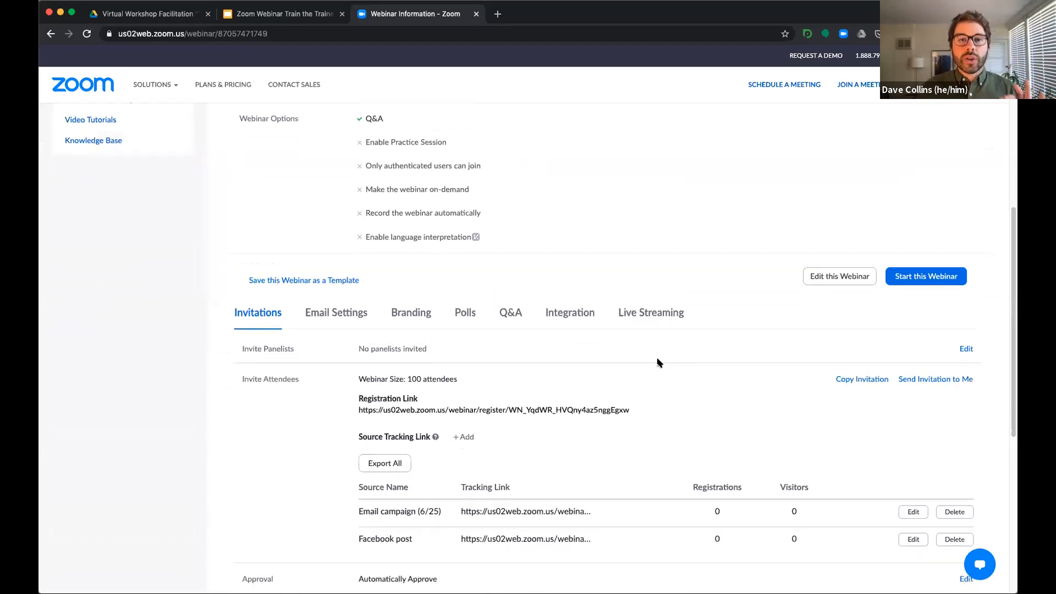
pyautogui.scroll(-3, 401, 286)
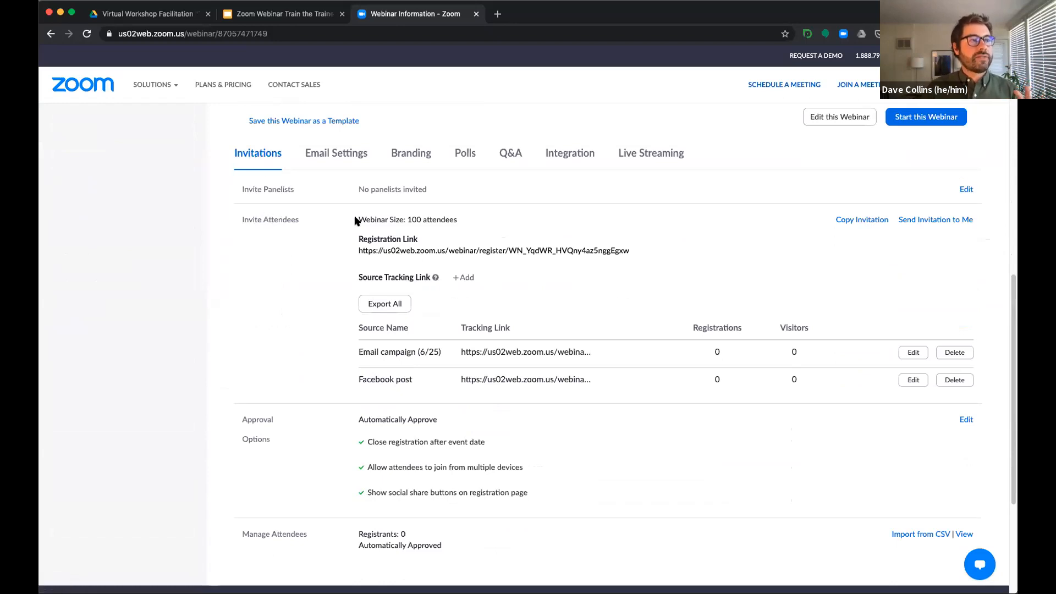
pyautogui.moveTo(358, 250)
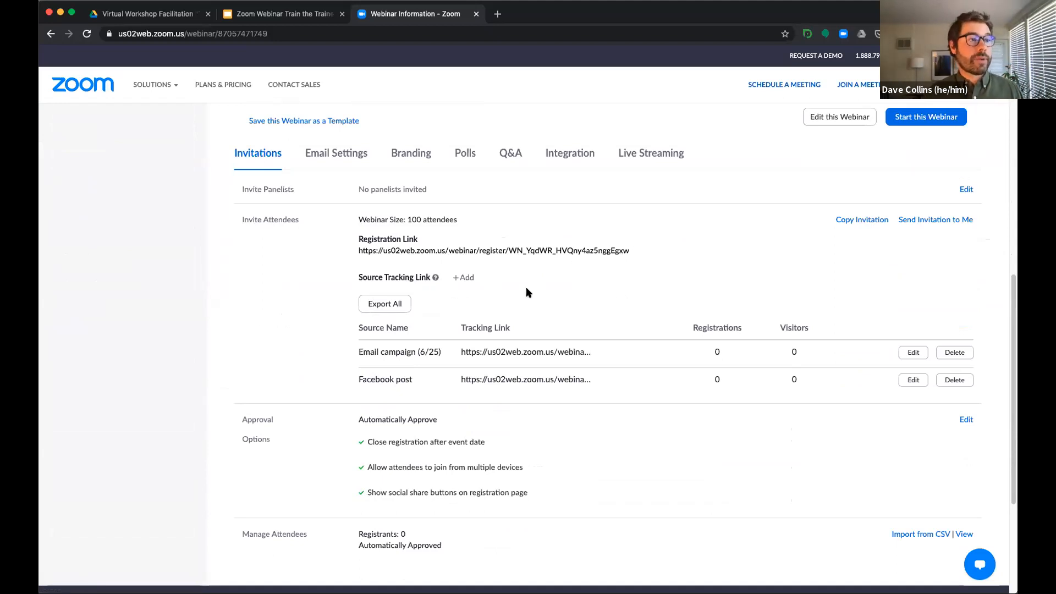
# - Add a source tracking link named "In meeting ad - 6/25/20" to the webinar's attendee invitations
pyautogui.click(467, 281)
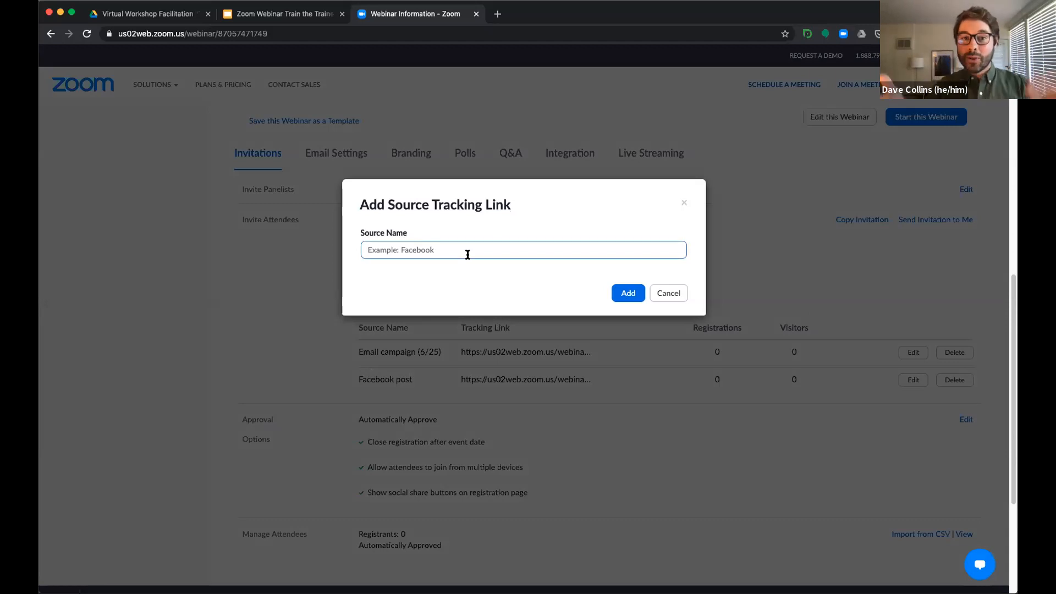
pyautogui.write('In')
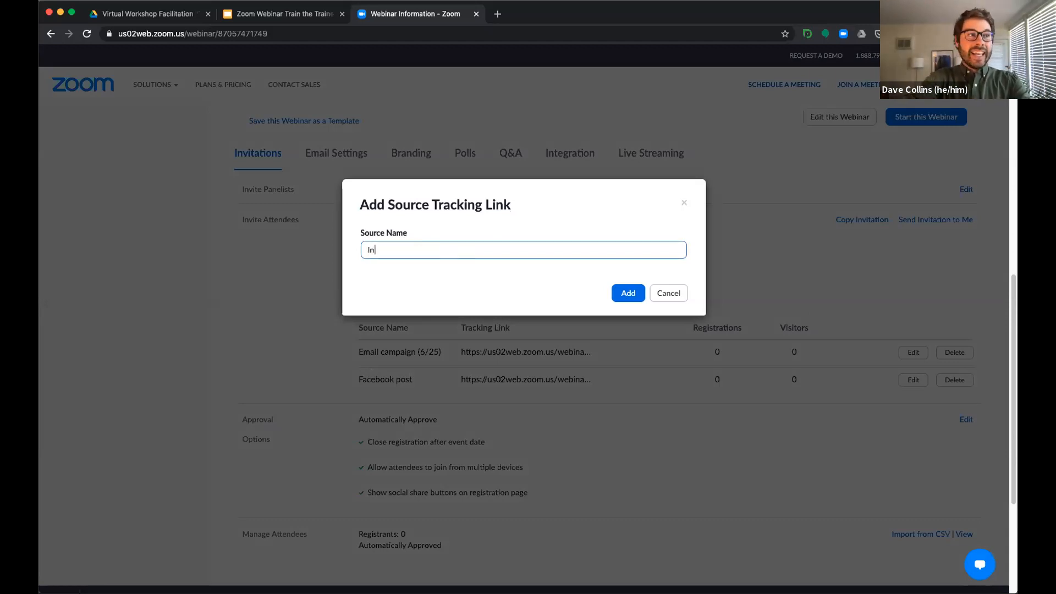
pyautogui.write(' meeting adver')
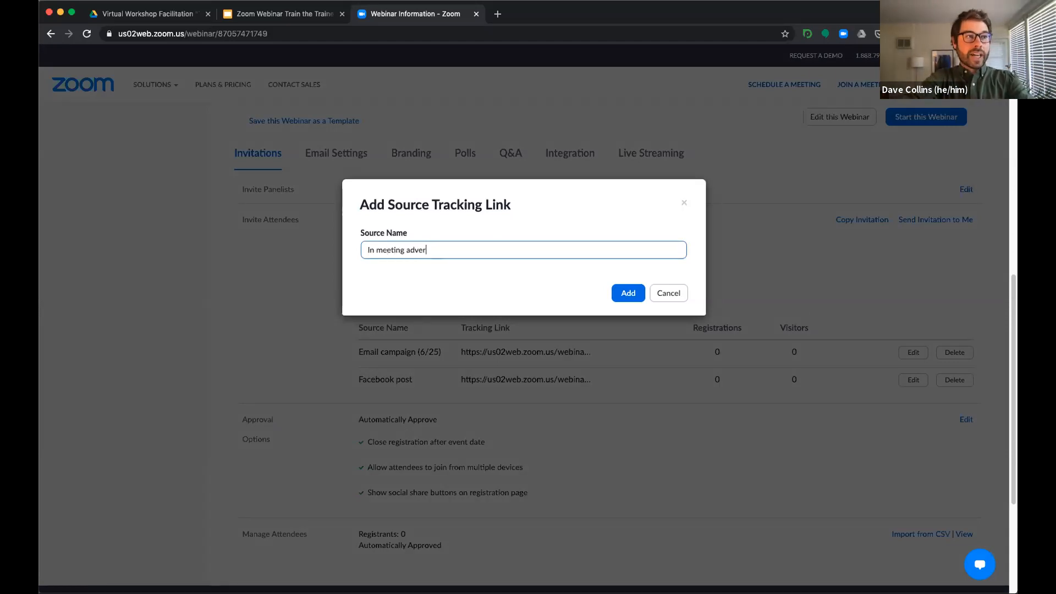
pyautogui.write('sement')
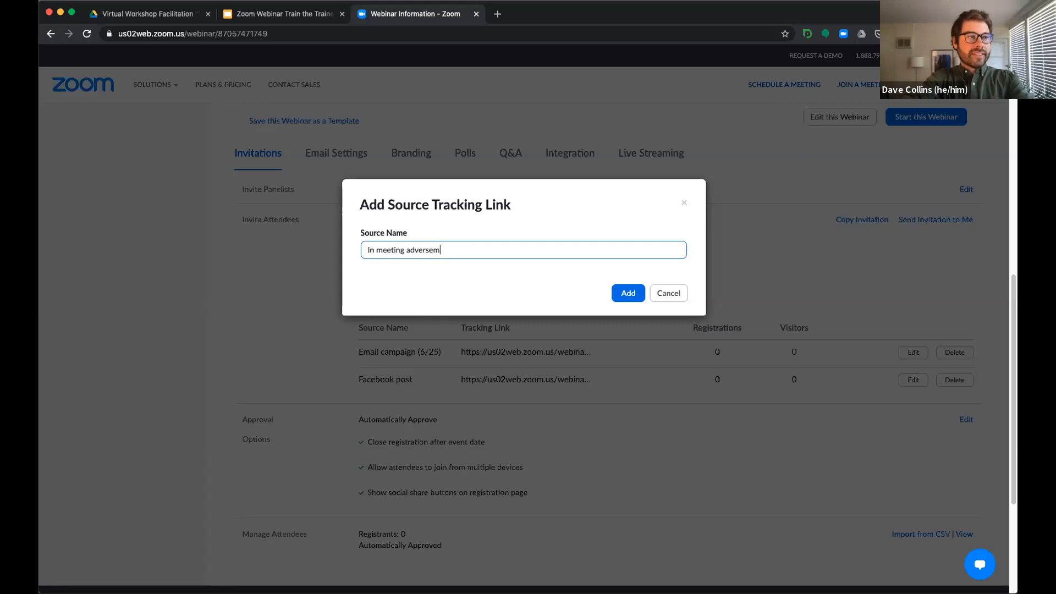
pyautogui.press('BackSpace')
pyautogui.press('BackSpace')
pyautogui.press('BackSpace')
pyautogui.press('BackSpace')
pyautogui.press('BackSpace')
pyautogui.press('BackSpace')
pyautogui.press('BackSpace')
pyautogui.press('BackSpace')
pyautogui.press('BackSpace')
pyautogui.press('BackSpace')
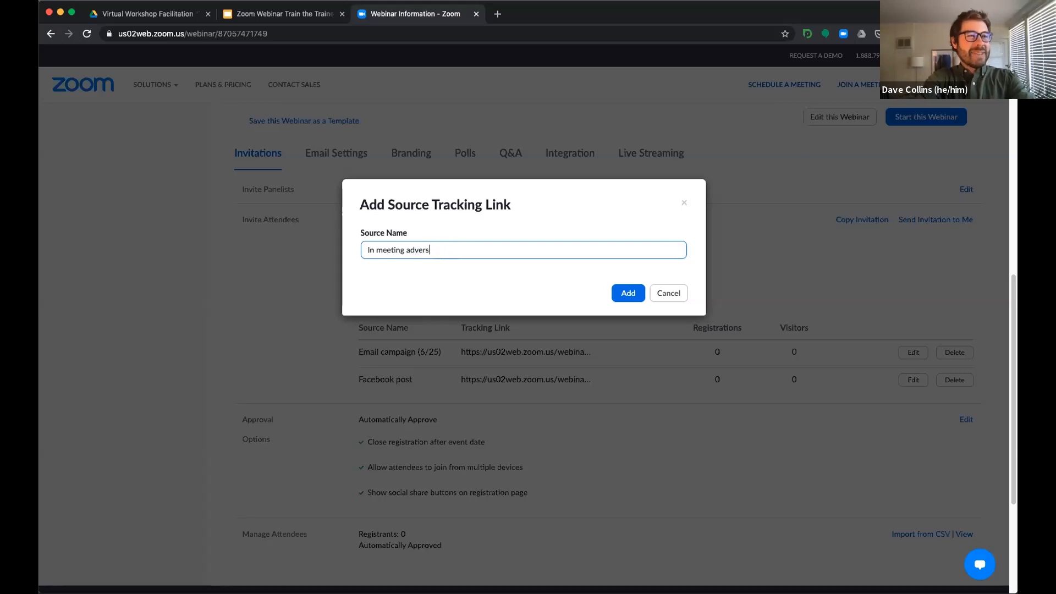
pyautogui.write('- 6/25/20')
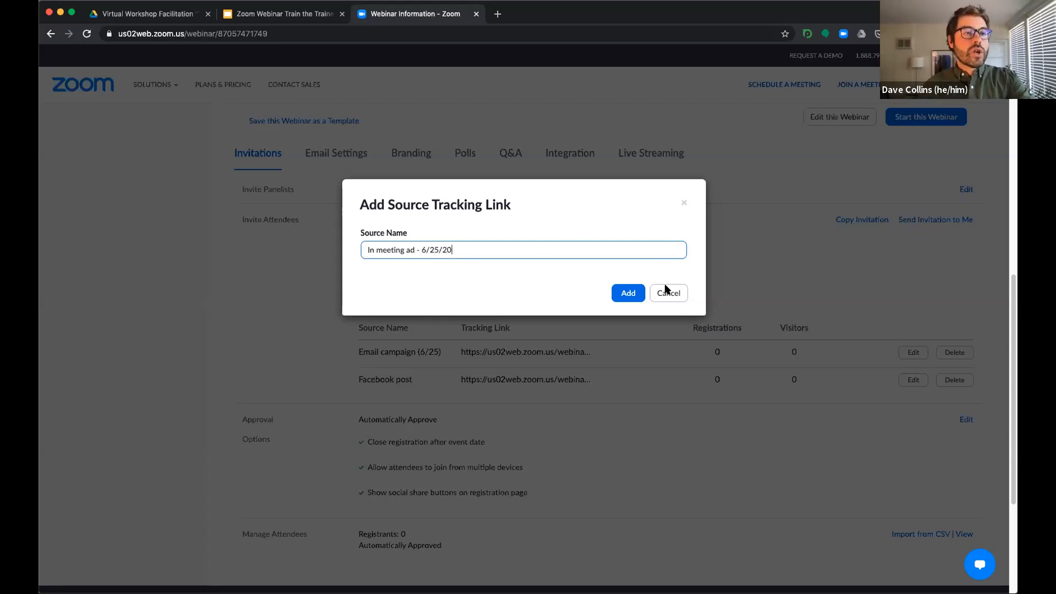
pyautogui.click(621, 296)
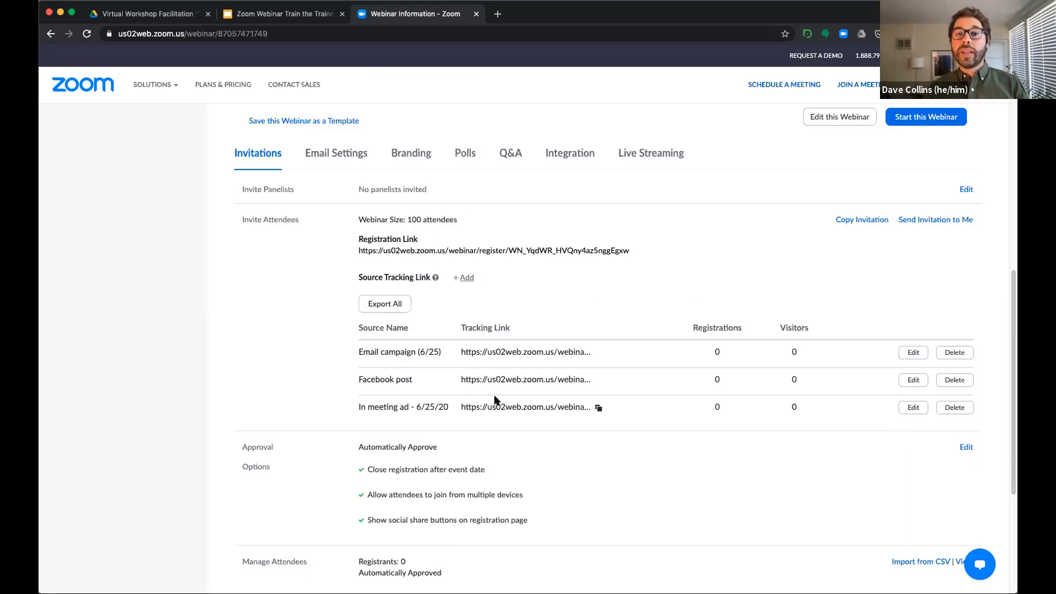
pyautogui.moveTo(570, 406)
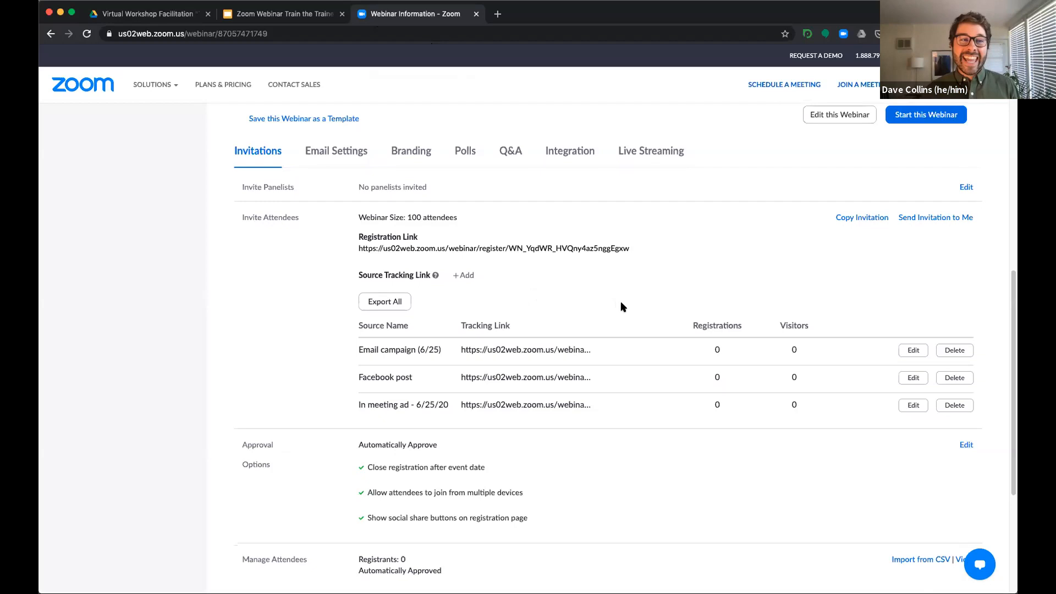
# - View the registrants list for "First 5 Test webinar" under Manage Attendees, then close it
pyautogui.scroll(-3, 619, 306)
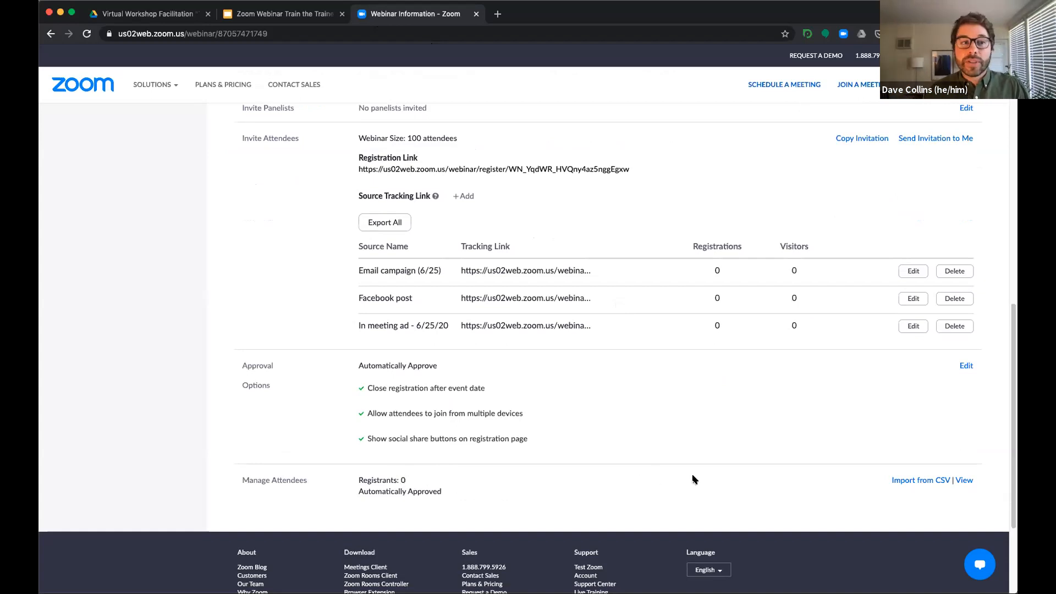
pyautogui.click(963, 481)
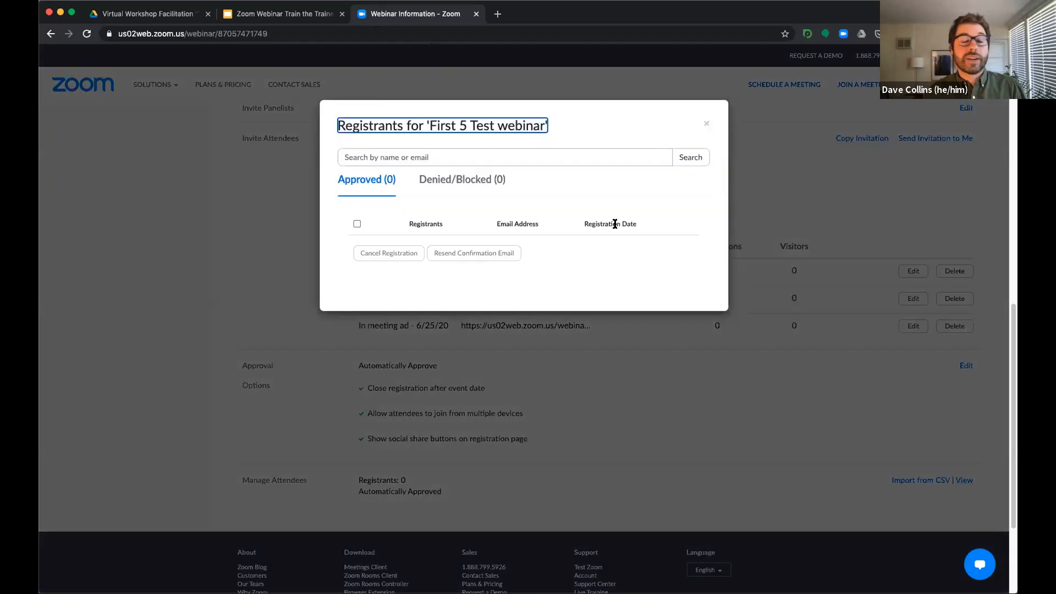
pyautogui.click(705, 126)
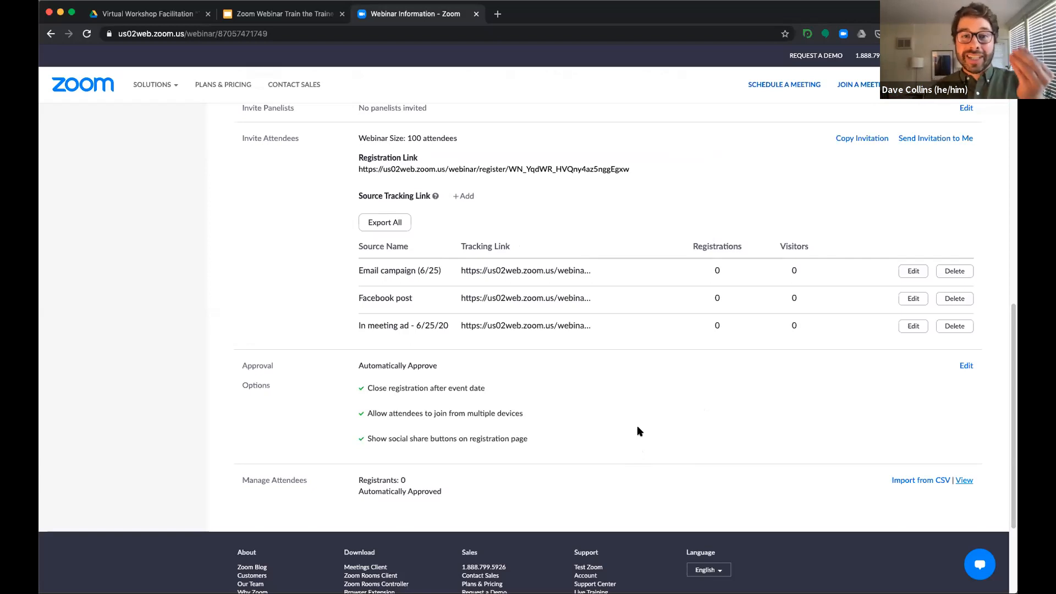
# - Open the details of the previous webinar "Managing Conflict Remotely" from the webinar list
pyautogui.scroll(15, 640, 431)
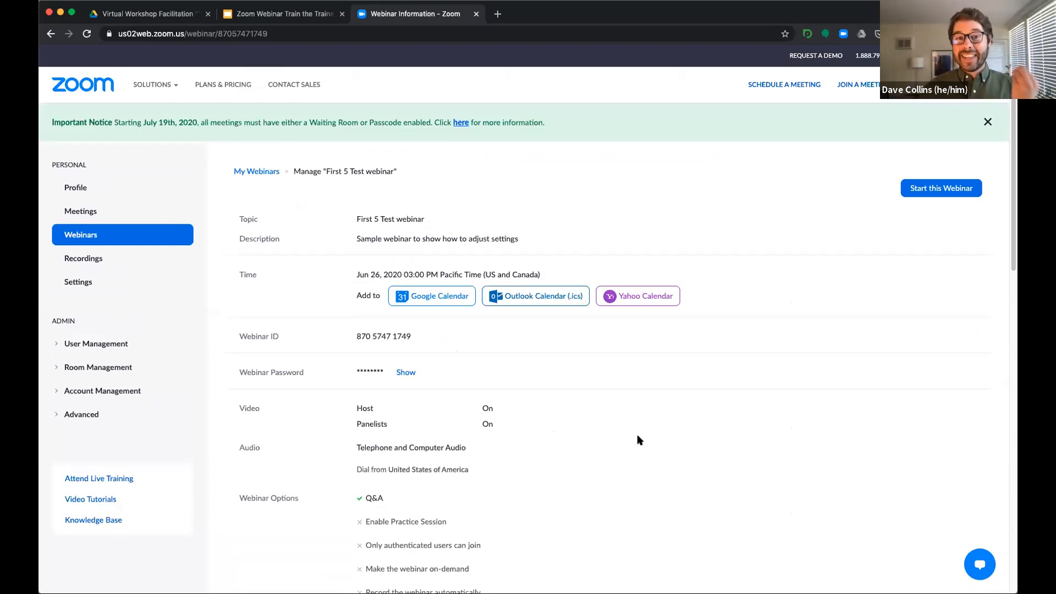
pyautogui.click(93, 240)
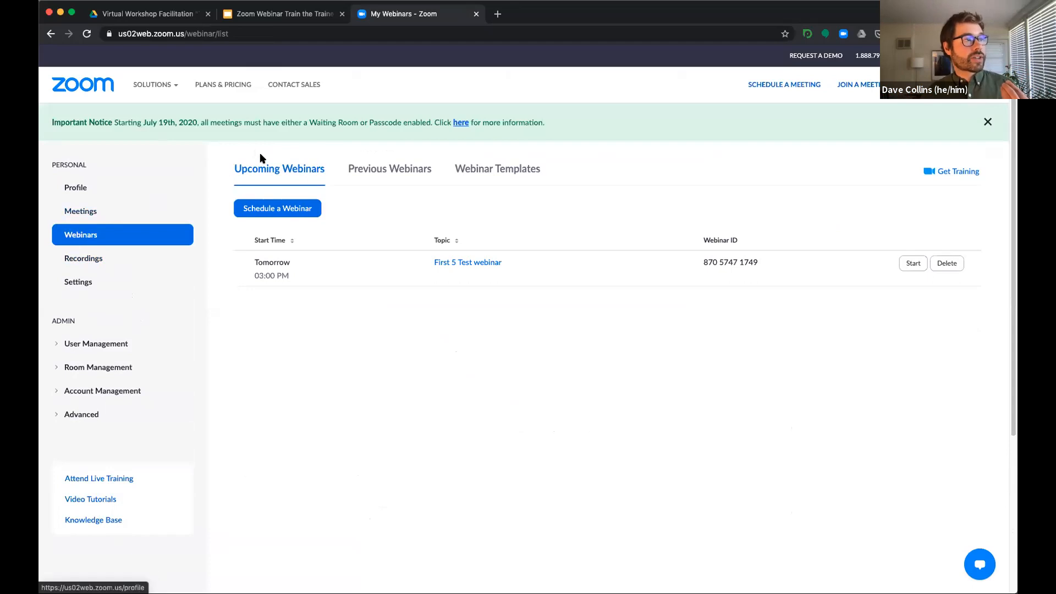
pyautogui.click(383, 170)
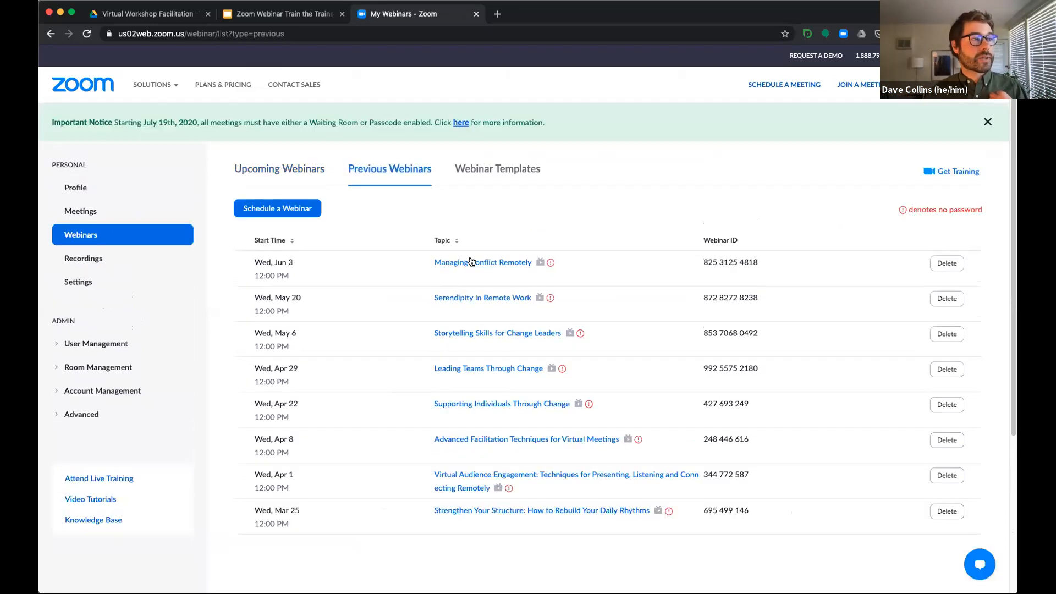
pyautogui.click(484, 263)
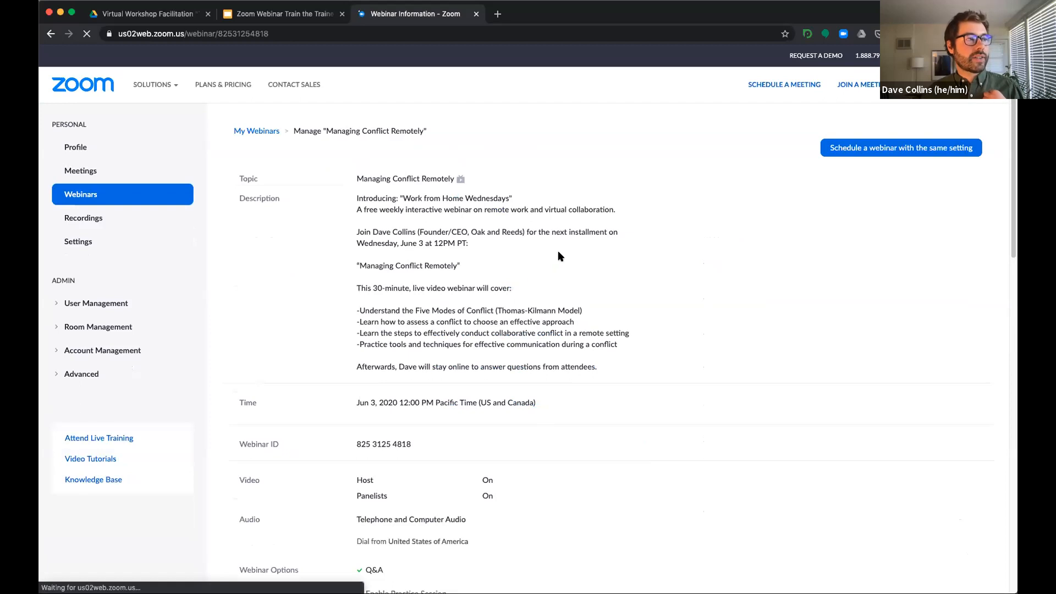
# - Open the attendee report for "Managing Conflict Remotely" and generate it as a CSV report
pyautogui.scroll(-2, 591, 265)
pyautogui.scroll(-6, 591, 265)
pyautogui.scroll(-5, 584, 268)
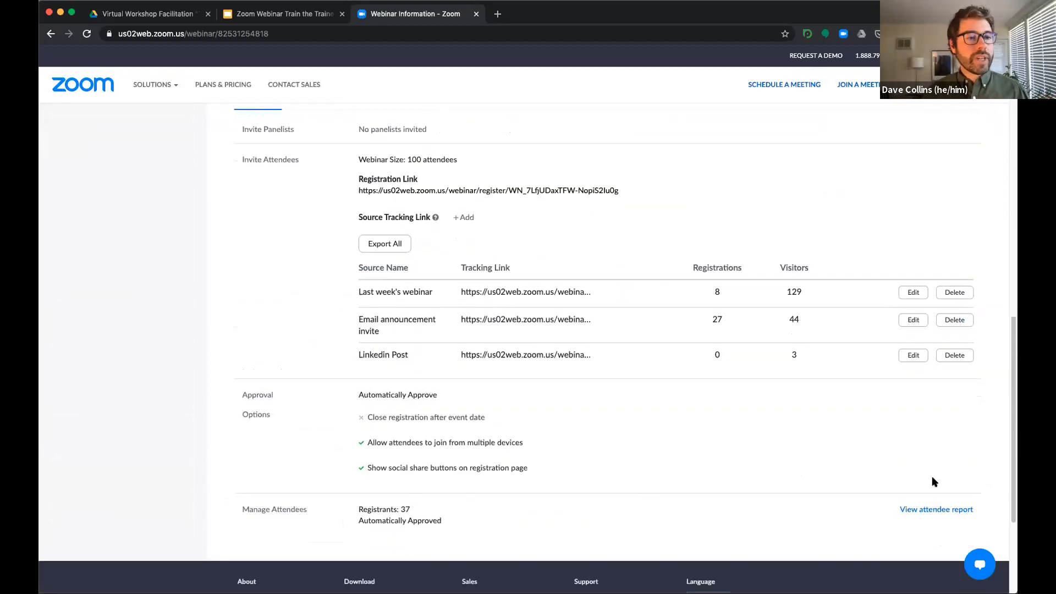
pyautogui.click(946, 510)
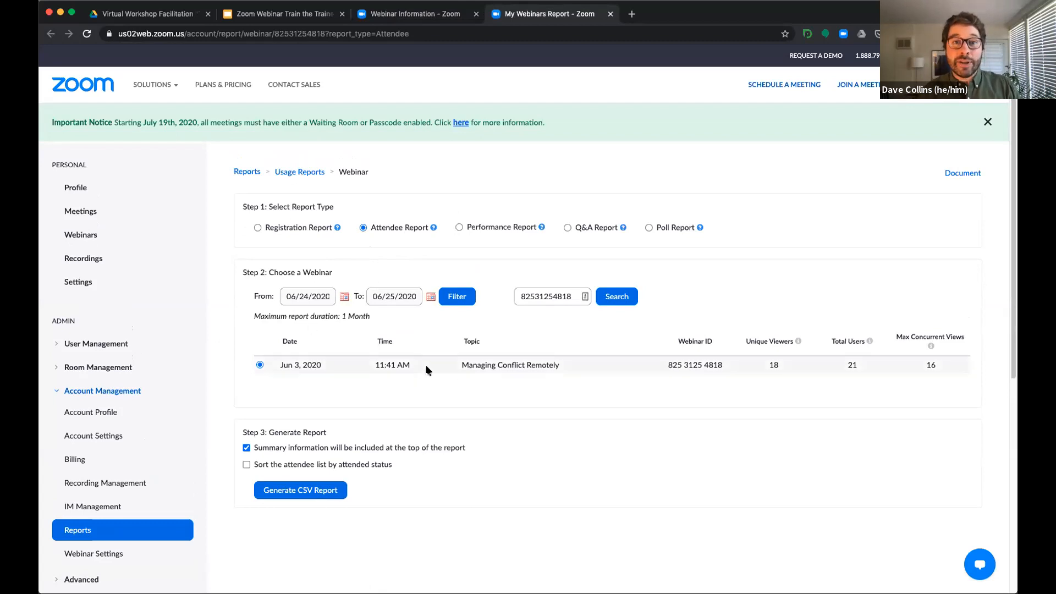
pyautogui.click(311, 490)
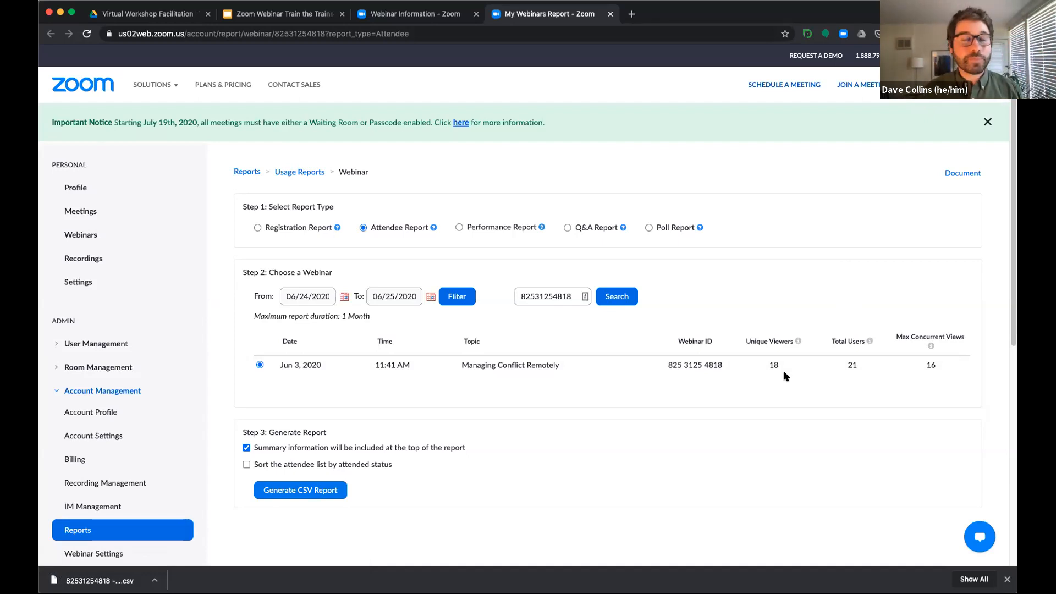
# - Switch to the Google Slides training deck, present it from the "Webinar Registration: Link Tracking" slide and advance to the "Polling" slide
pyautogui.click(290, 15)
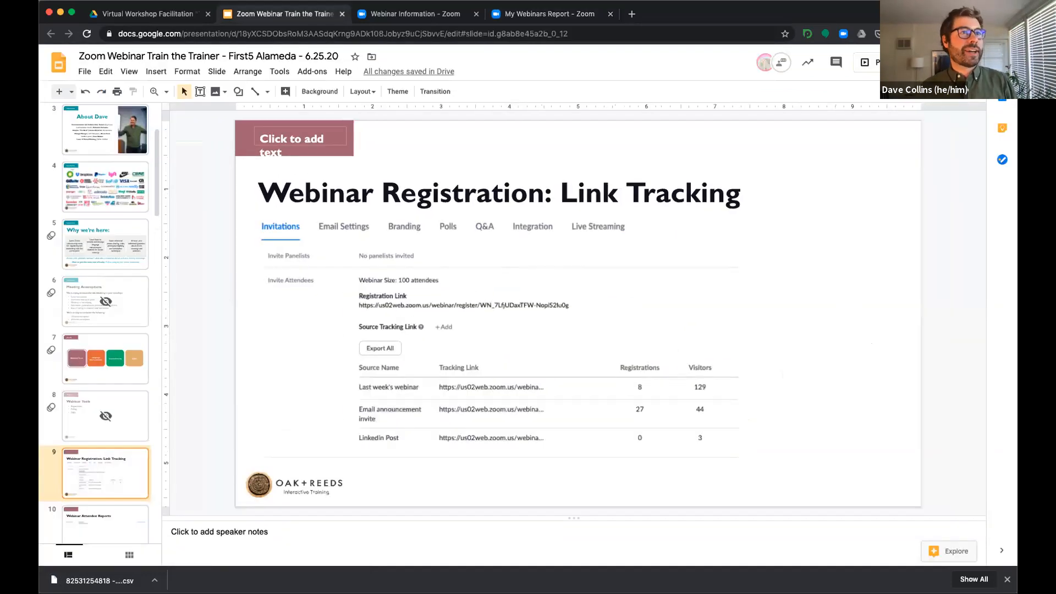
pyautogui.click(886, 63)
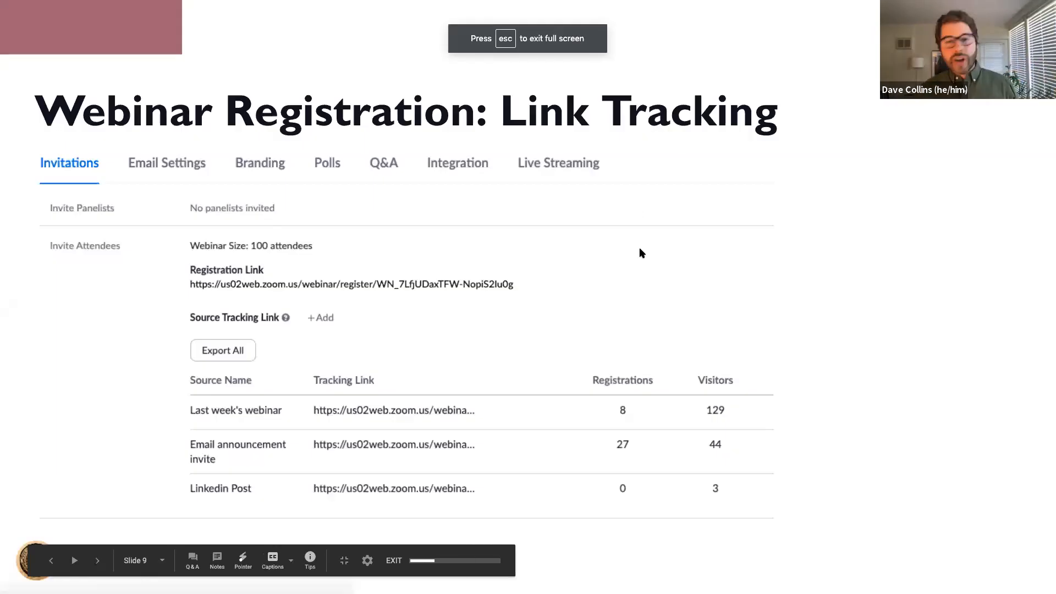
pyautogui.press('Right')
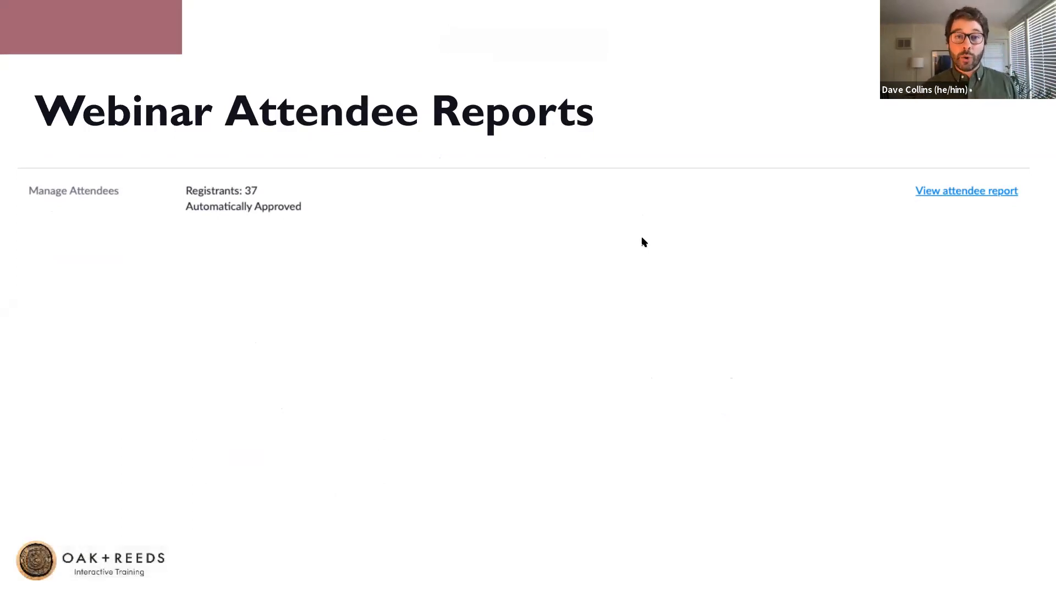
pyautogui.press('Right')
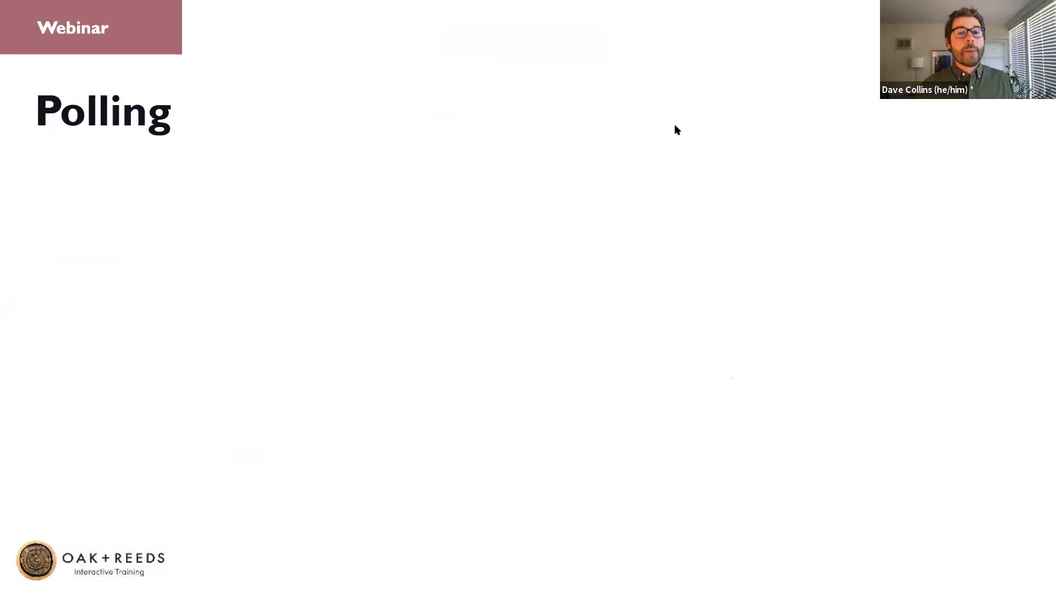